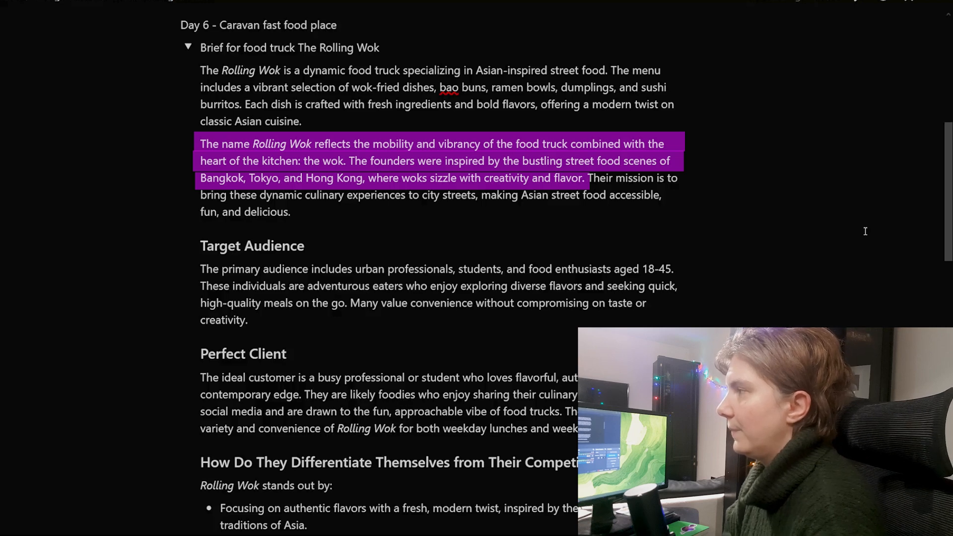
Step: Read through the Rolling Wok brief from target audience and perfect client to the visual preferences for logo, colours and typography
scroll(671, 264, down, 6)
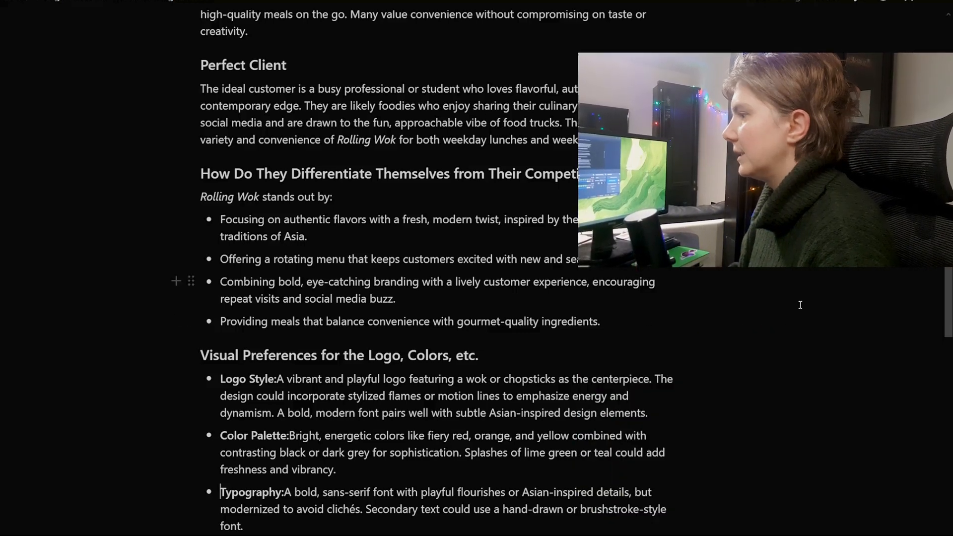
scroll(663, 382, down, 1)
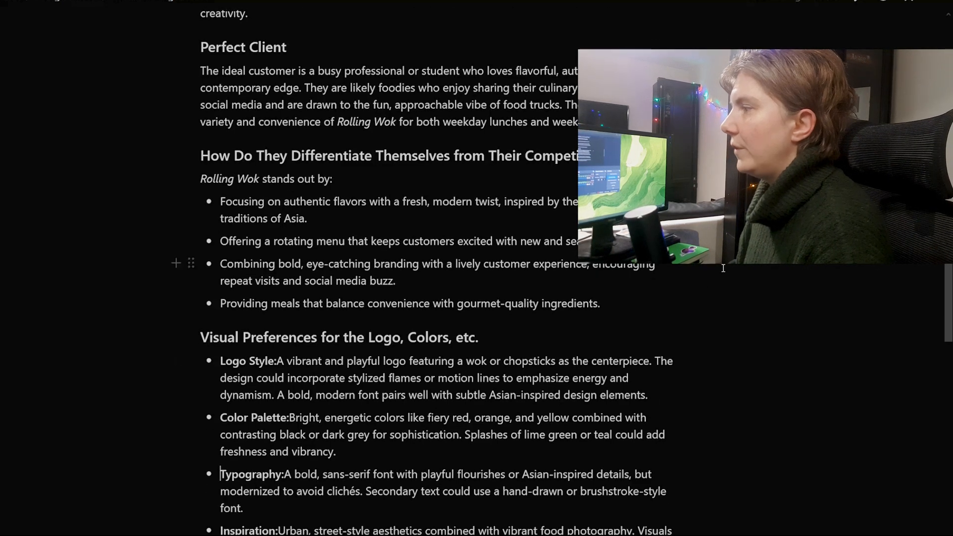
scroll(724, 268, down, 3)
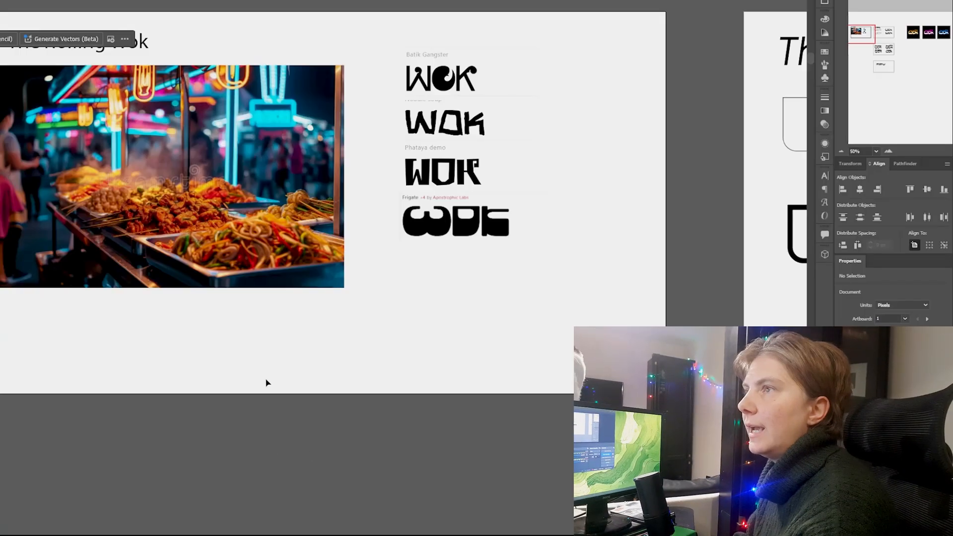
Step: Switch to the Illustrator moodboard and examine the neon-lit street food photo up close for colour and atmosphere
drag(0, 39, 0, 0)
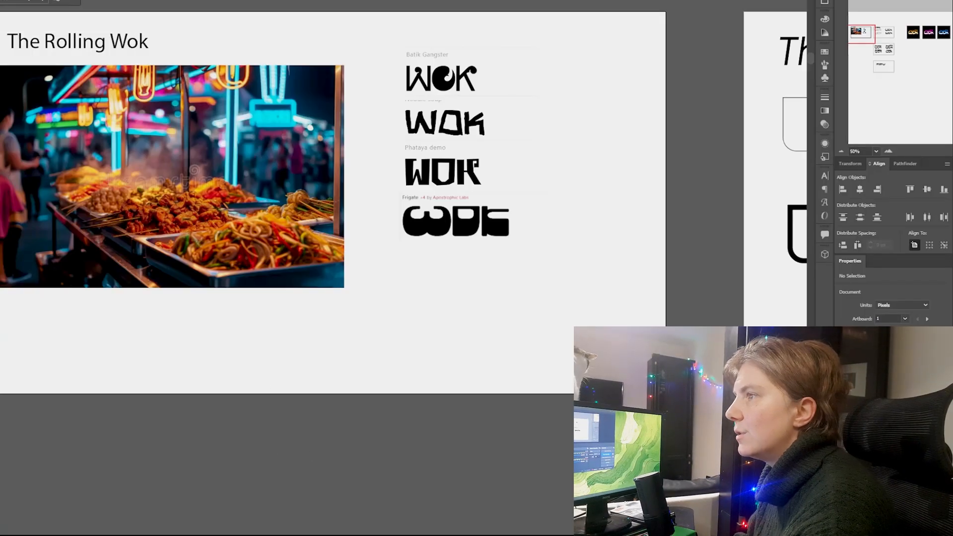
drag(0, 124, 6, 226)
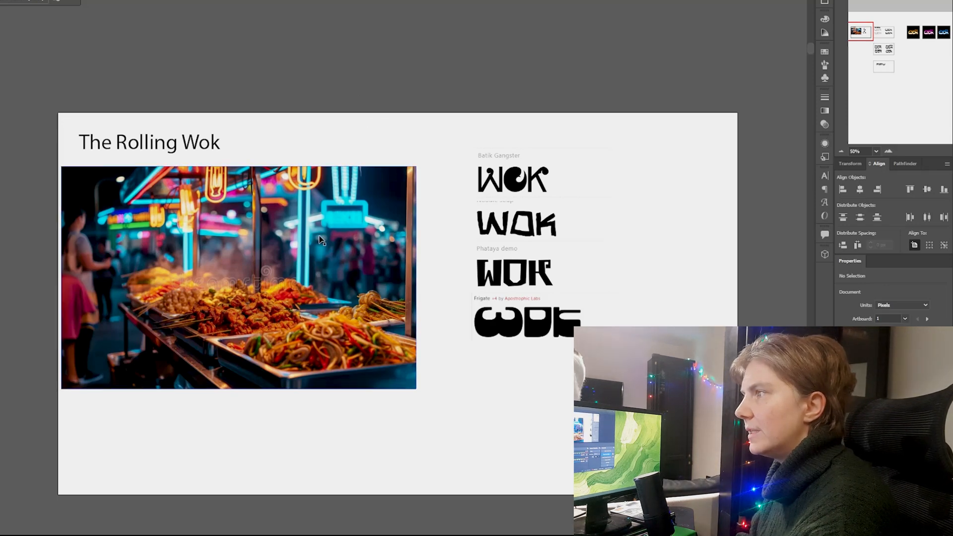
scroll(182, 243, up, 2)
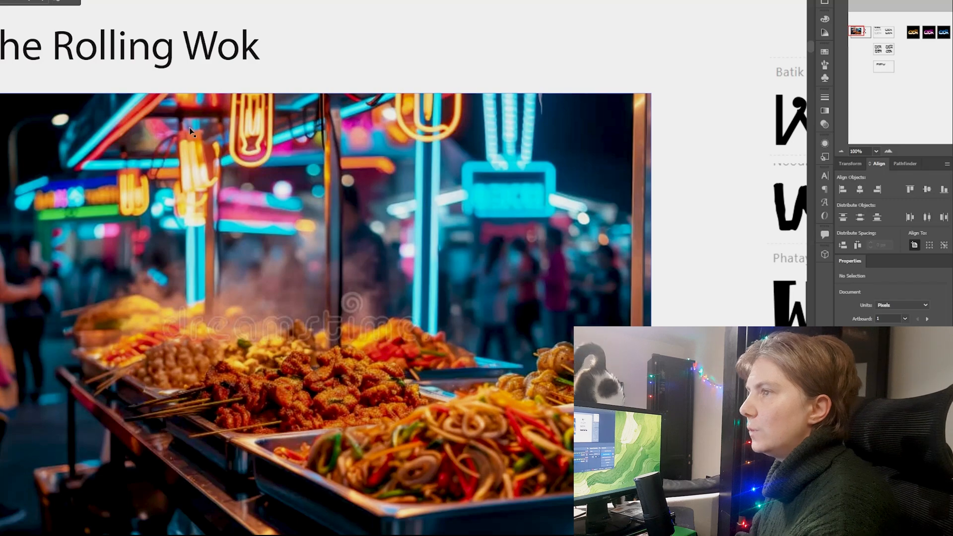
scroll(188, 127, down, 1)
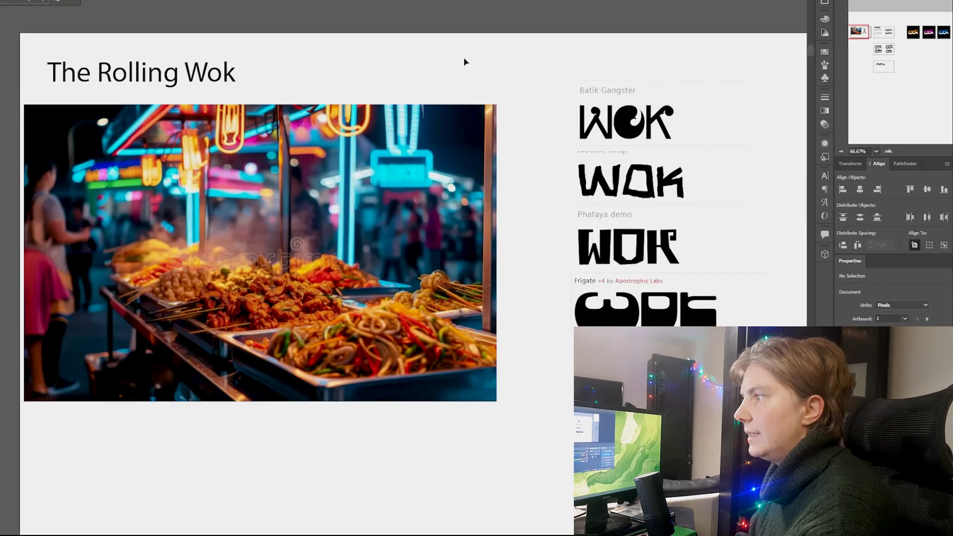
Step: Nudge the Batik Gangster sample up off the Noodle soup label, and enlarge the street food photo to about 1103 × 694 px
drag(521, 81, 382, 113)
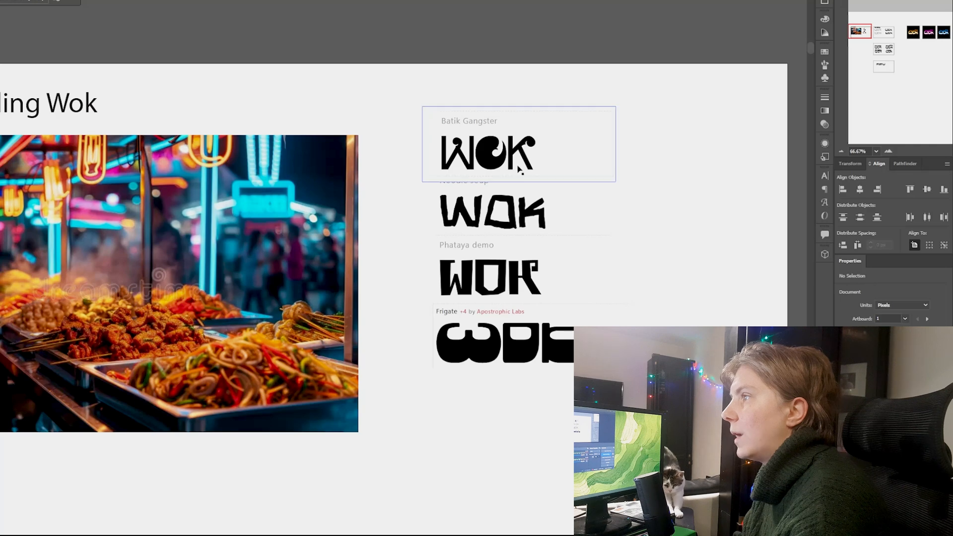
mouse_move(536, 156)
mouse_down()
mouse_move(547, 144)
mouse_move(540, 154)
mouse_up()
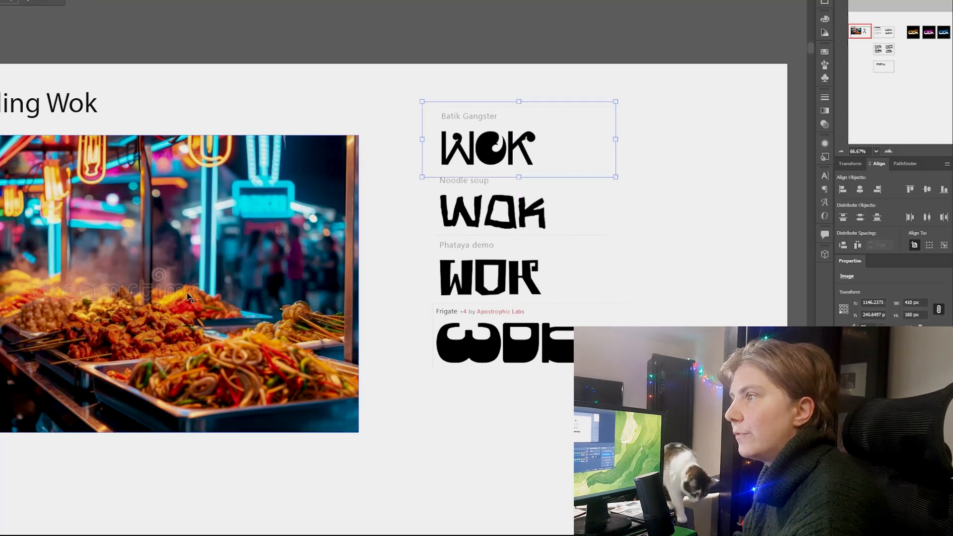
drag(187, 298, 196, 281)
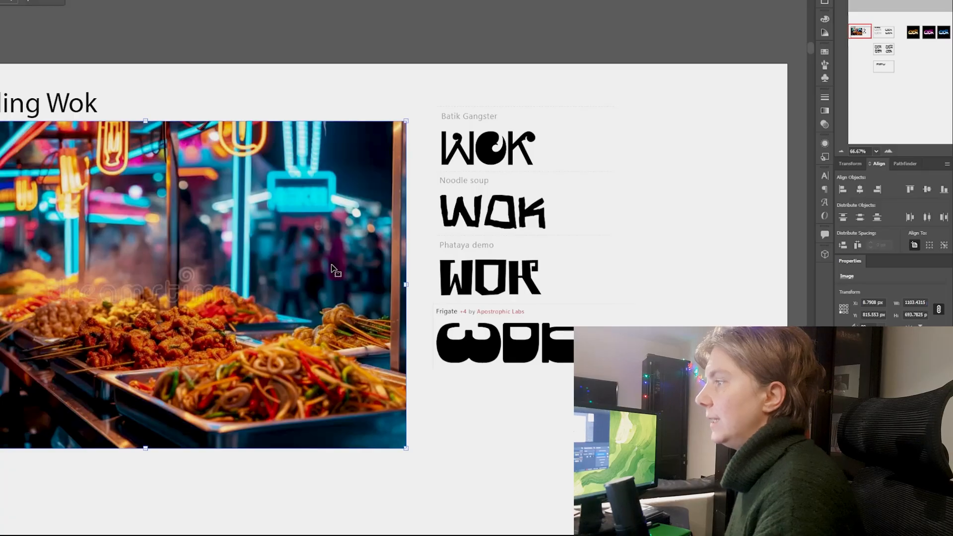
Step: Move the Frigate font sample slightly down, away from the Phataya demo sample
click(501, 400)
drag(501, 399, 459, 364)
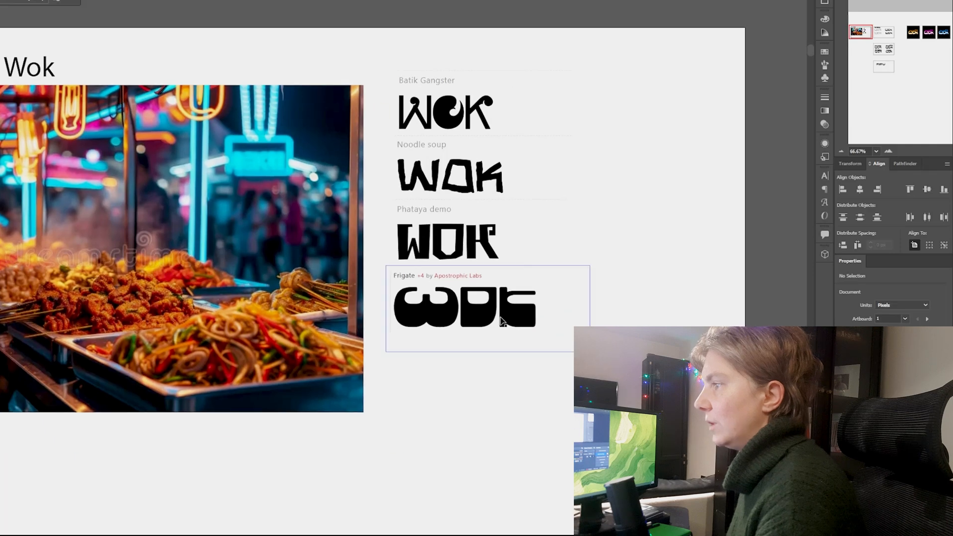
drag(488, 316, 545, 340)
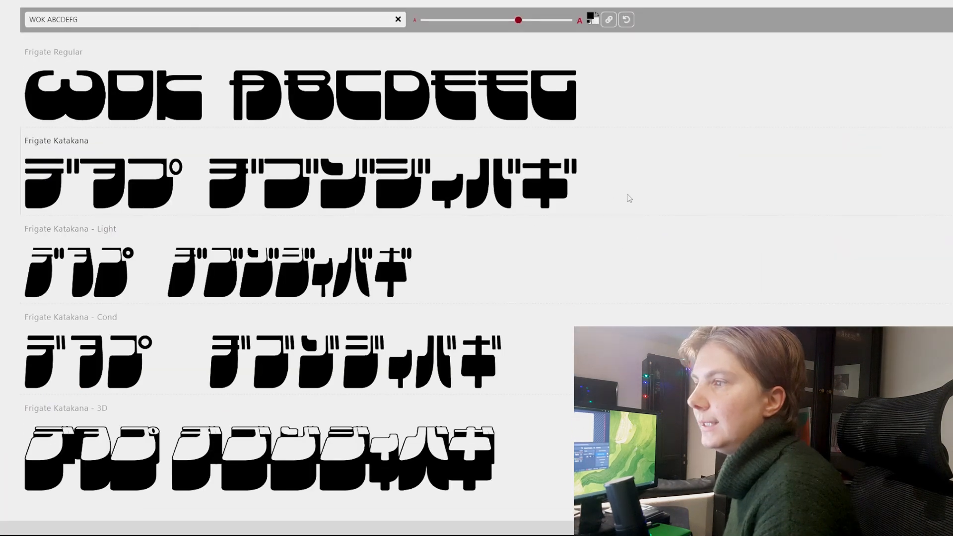
Step: On the Frigate font preview page, extend the preview text to WOK ABCDEFGHIJKLMNOP and compare the letterforms across the styles
scroll(630, 198, down, 2)
scroll(638, 204, up, 1)
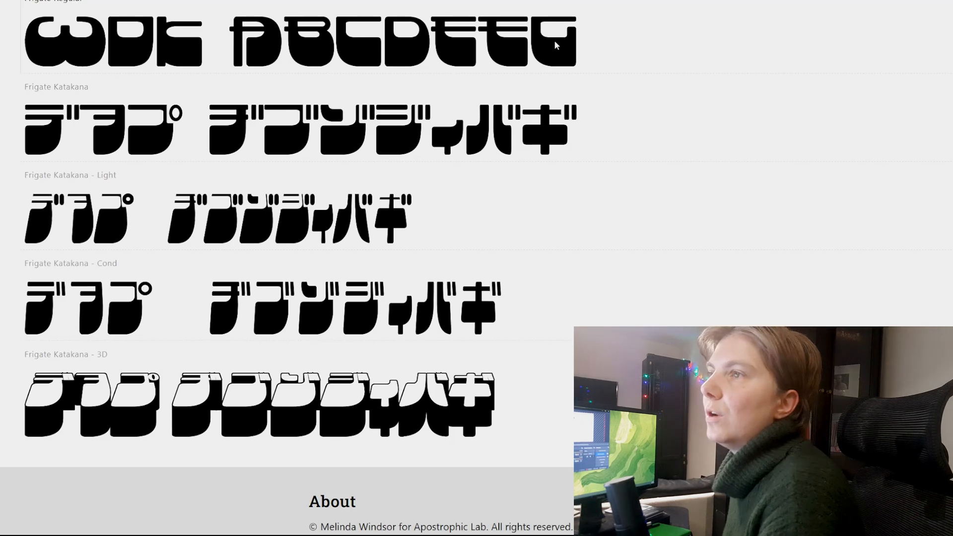
scroll(556, 46, up, 1)
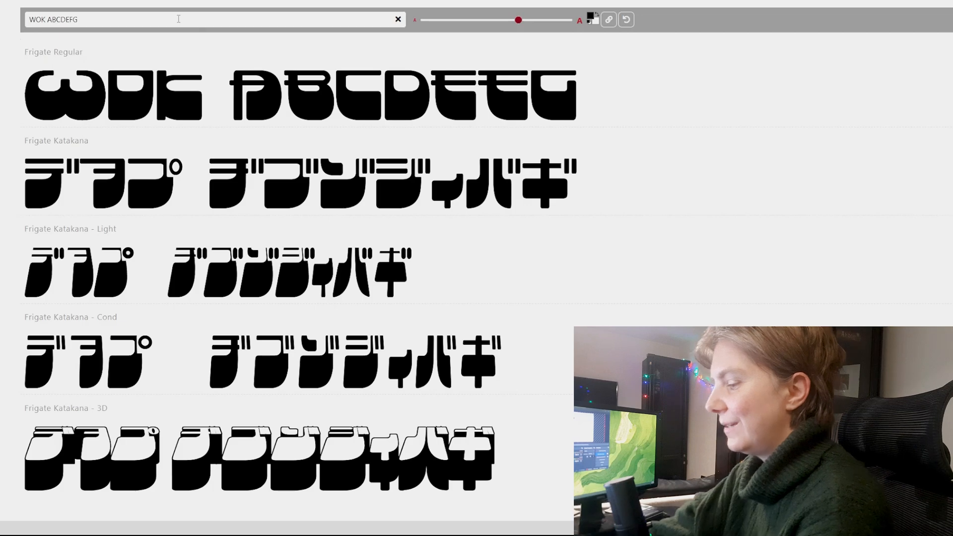
click(178, 19)
text(HIJKLMNOP)
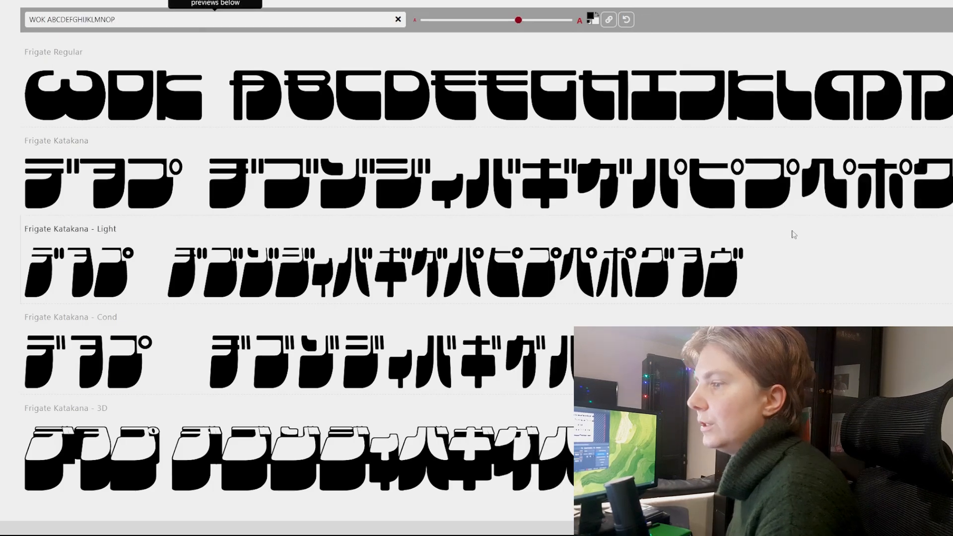
scroll(793, 225, down, 1)
scroll(191, 479, up, 1)
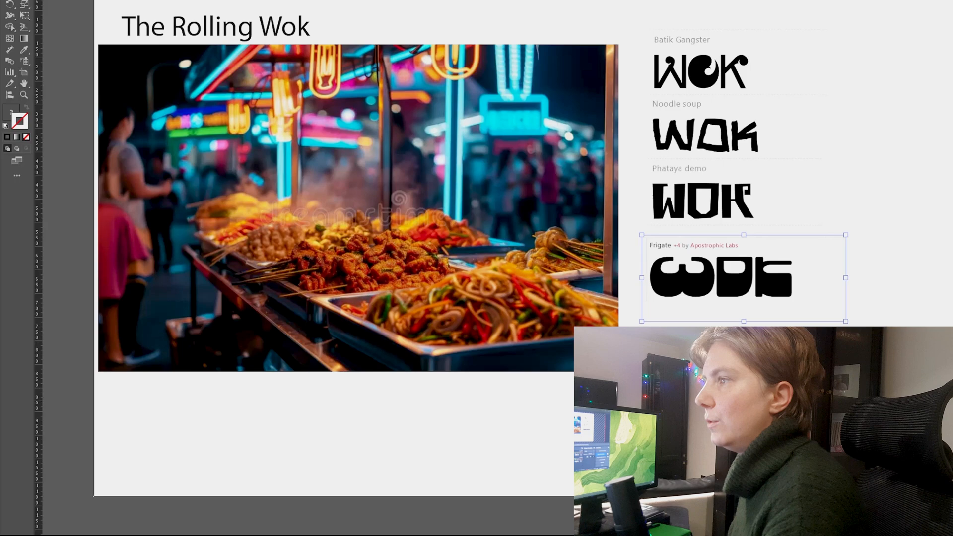
Step: Back on the Illustrator moodboard, shift the street food photo slightly down from the Rolling Wok title
click(646, 387)
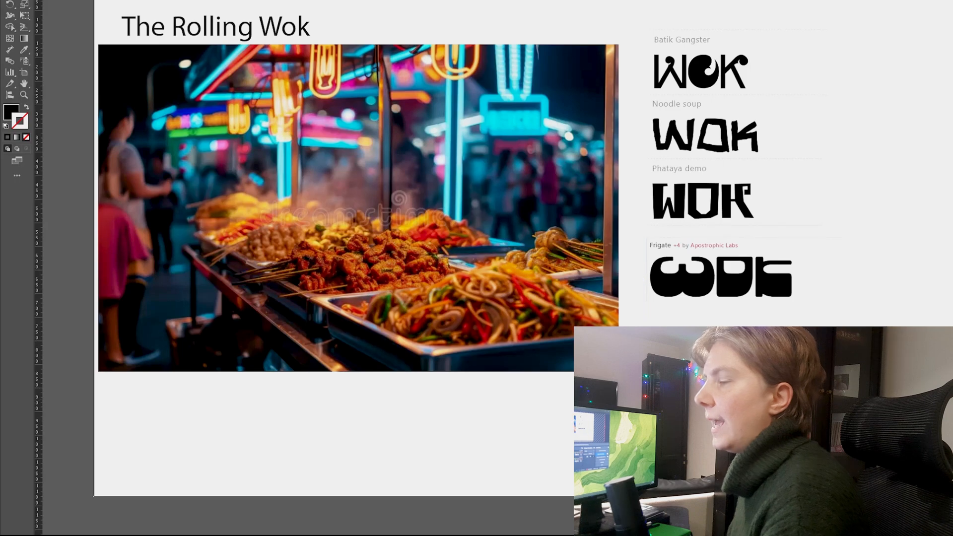
drag(425, 297, 512, 317)
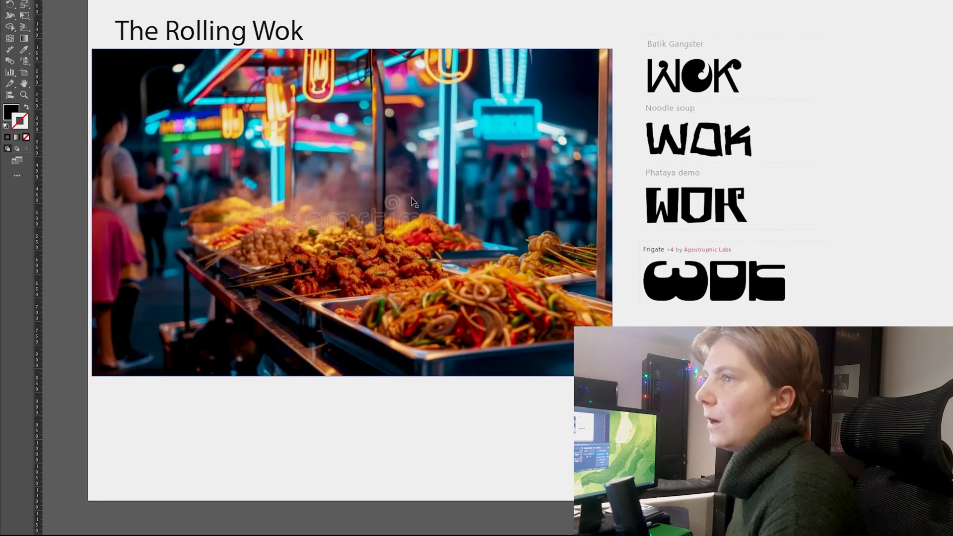
mouse_move(412, 219)
mouse_down()
mouse_move(363, 219)
mouse_move(427, 218)
mouse_move(412, 223)
mouse_up()
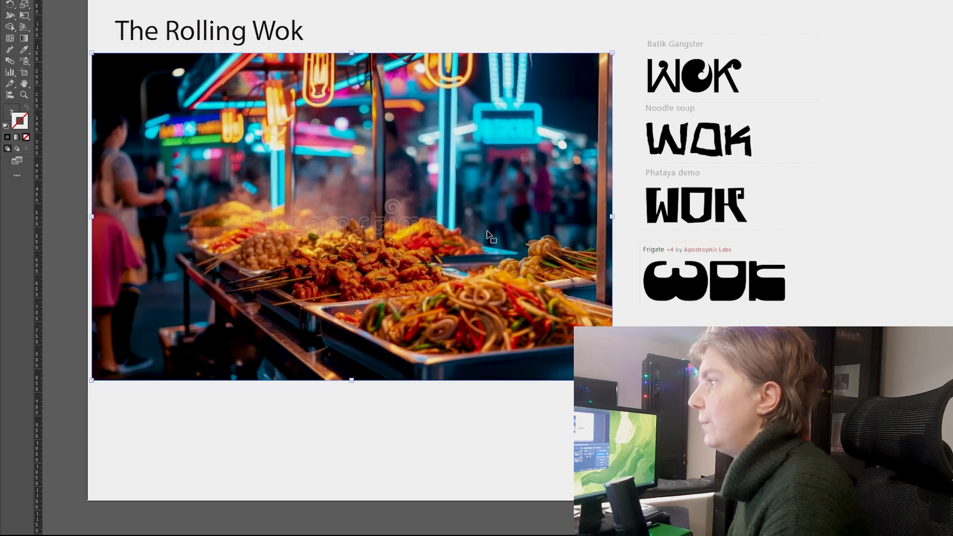
click(864, 203)
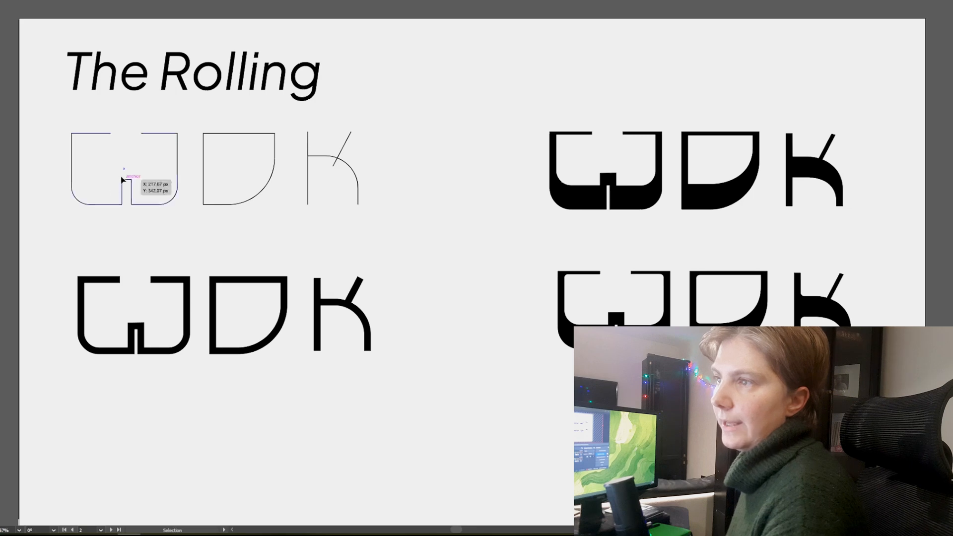
Step: Tighten the thin-line WOK lettering by moving the W and the K closer to the middle letter
mouse_move(128, 187)
mouse_down()
mouse_move(119, 188)
mouse_move(131, 189)
mouse_up()
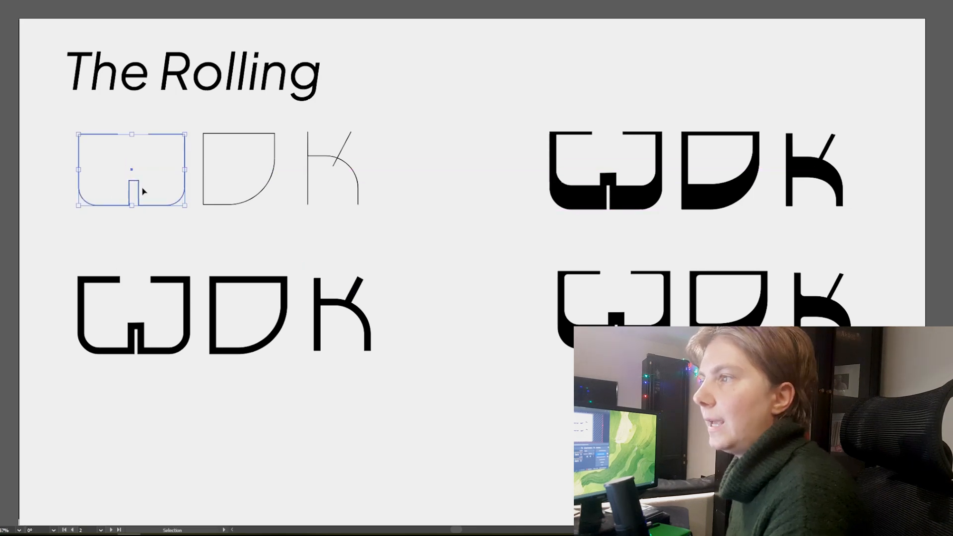
click(331, 162)
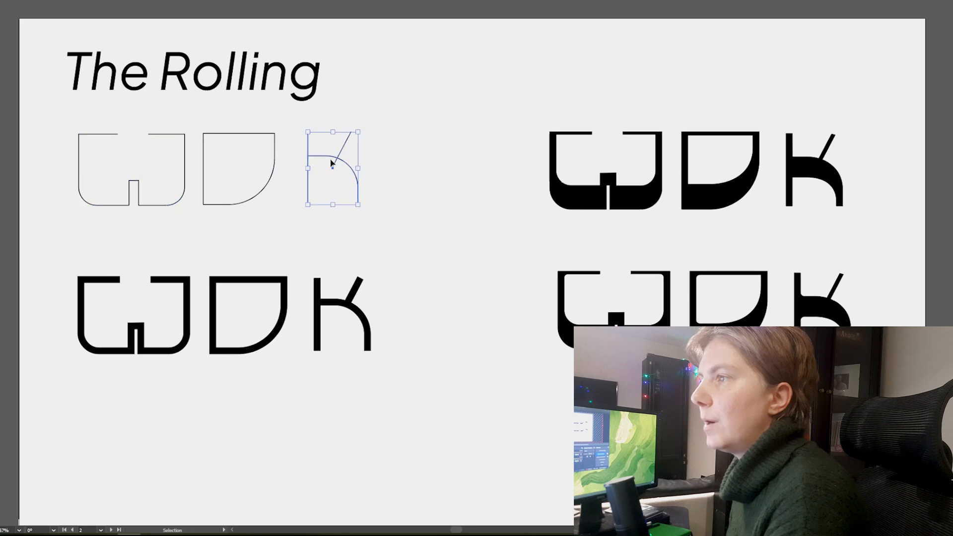
drag(335, 162, 328, 164)
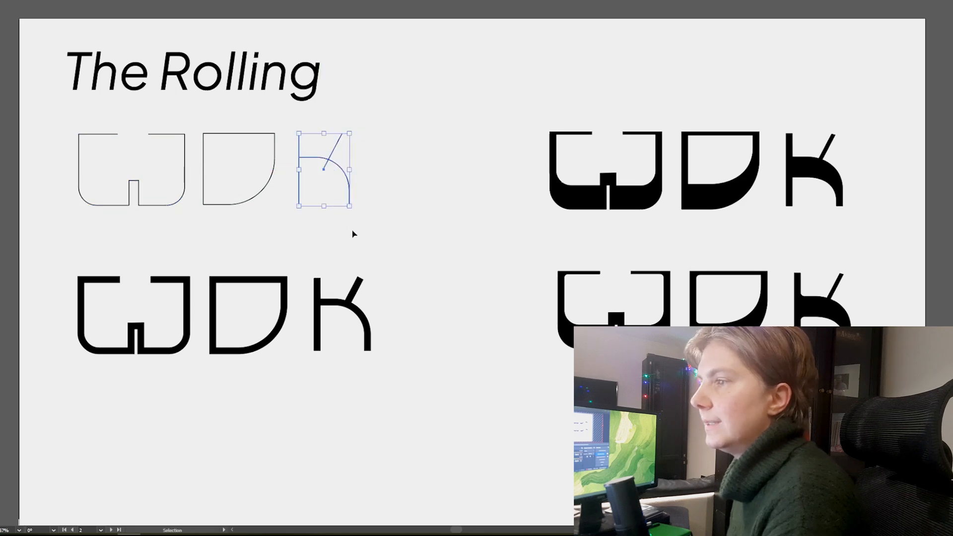
click(363, 241)
Step: Compare the evenly stroked WOK lettering with the heavy-bottomed filled version by selecting each one in turn
drag(469, 332, 444, 271)
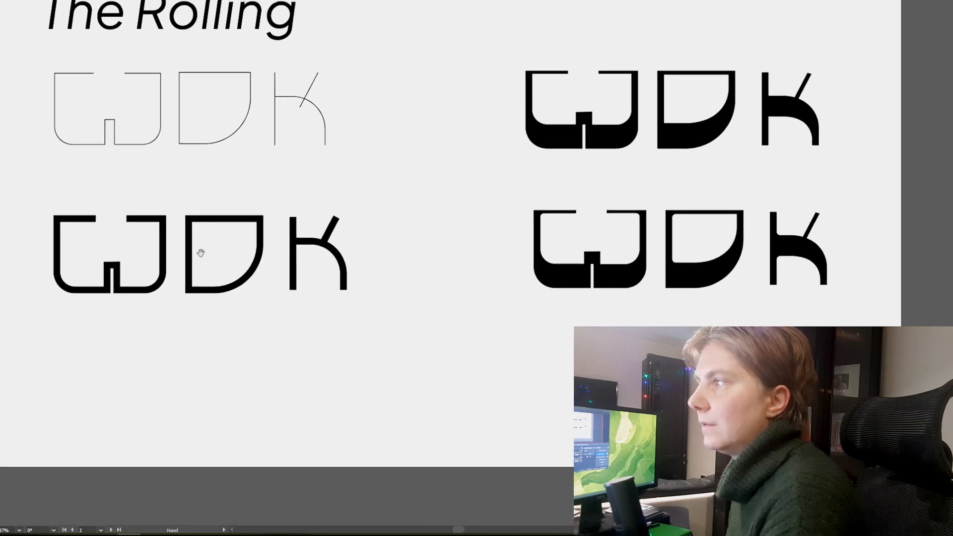
drag(403, 314, 446, 265)
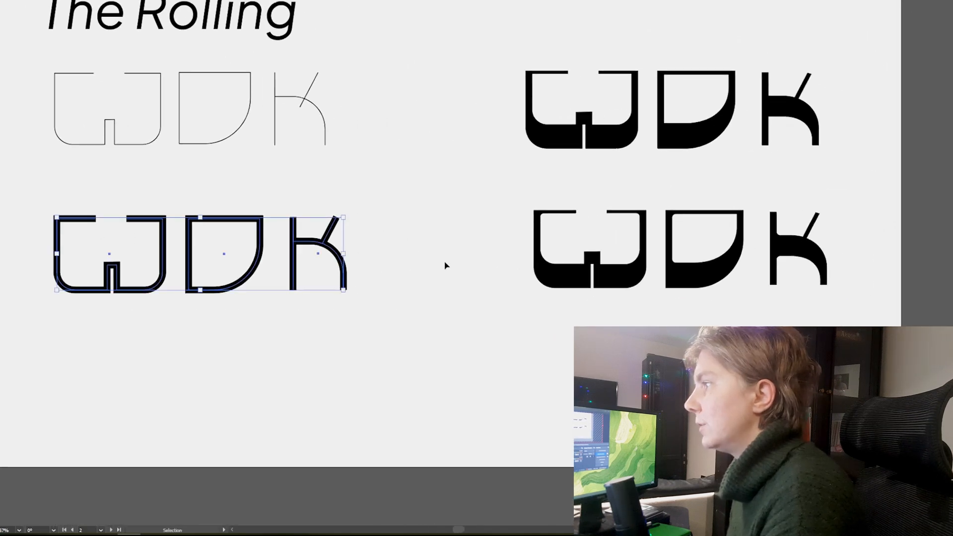
drag(555, 228, 844, 298)
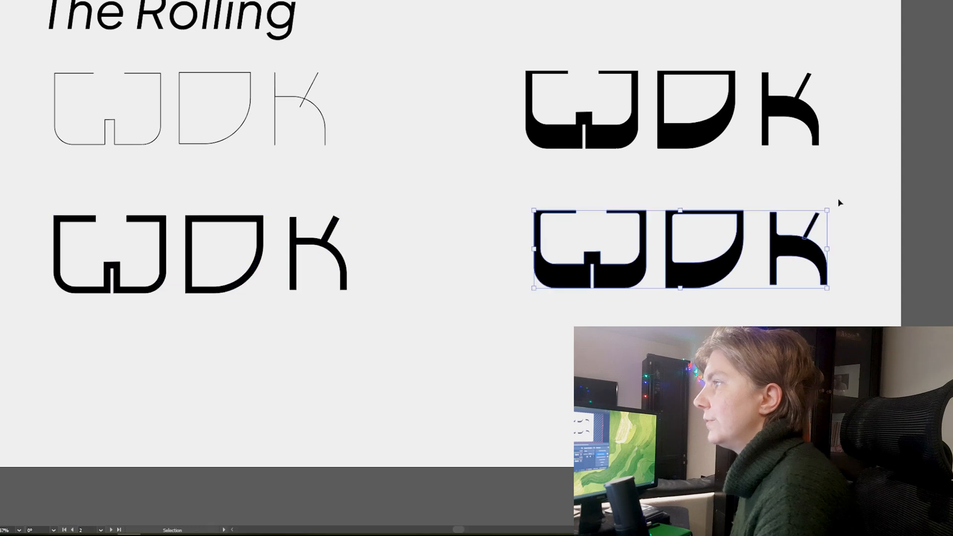
Step: Inspect the rounded inner corners of the lower filled WOK lettering against the sharp-cornered version above it
scroll(717, 80, up, 2)
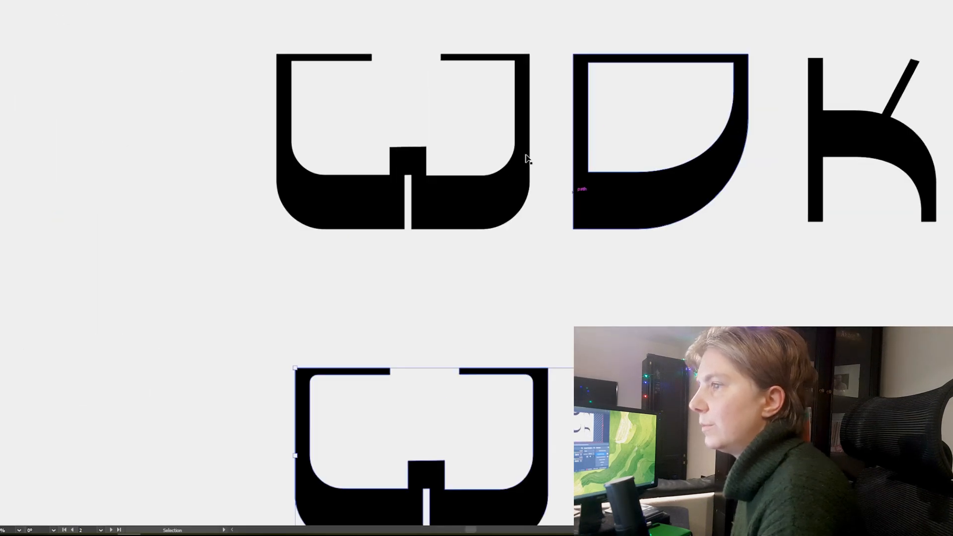
key(space)
drag(682, 300, 623, 132)
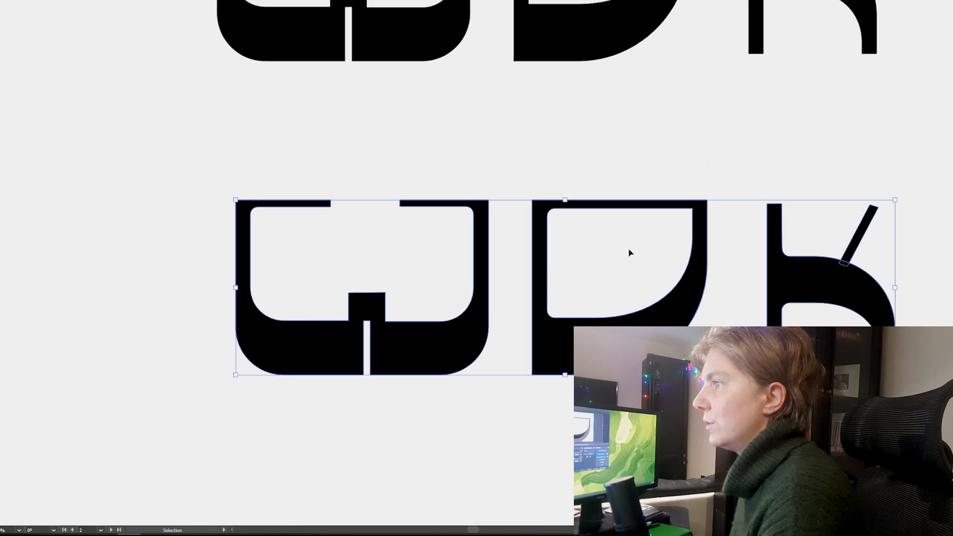
scroll(594, 271, up, 2)
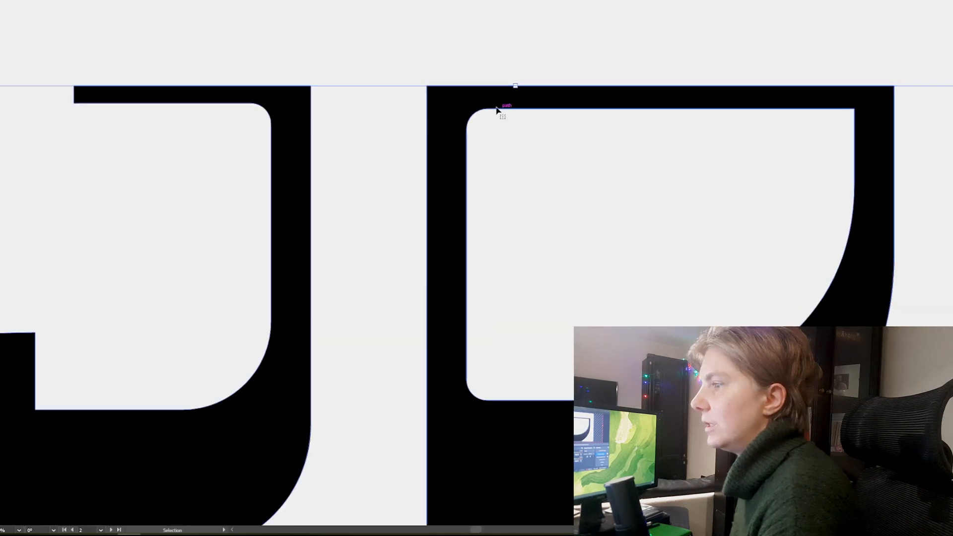
key(space)
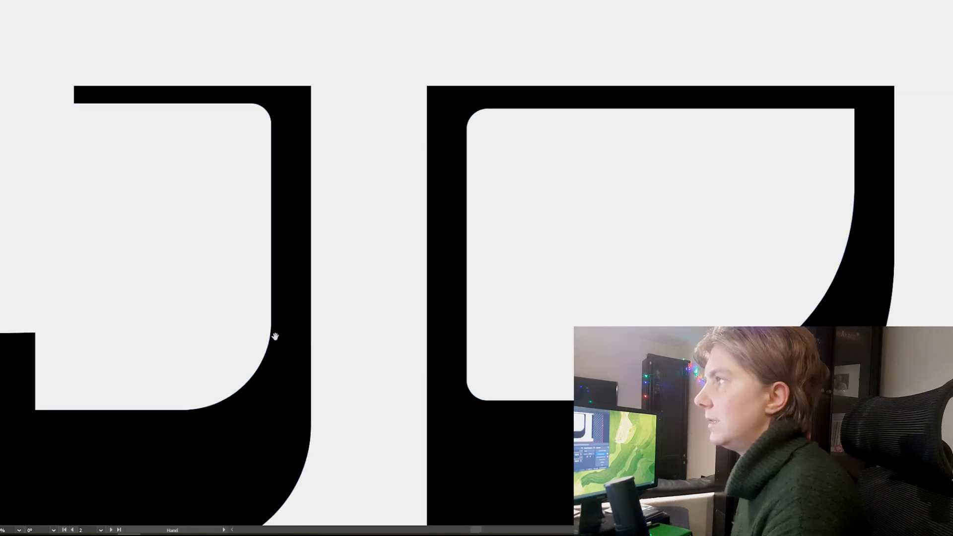
drag(273, 334, 644, 254)
scroll(458, 91, down, 3)
key(space)
drag(138, 39, 867, 254)
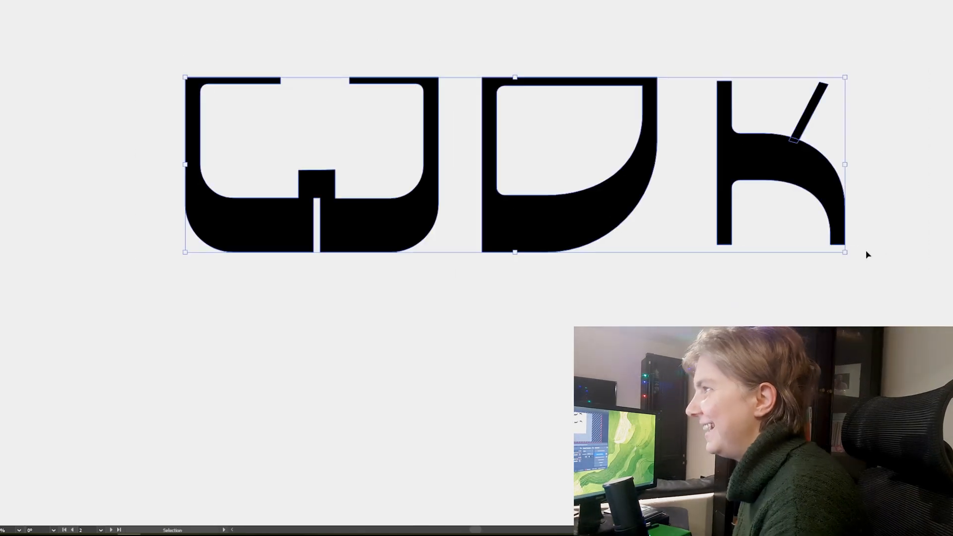
Step: On the layout variations artboard, nudge The Rolling slightly right above the first WOK and also shift the tilted one slightly right
scroll(689, 158, down, 2)
click(689, 235)
key(space)
drag(689, 235, 756, 0)
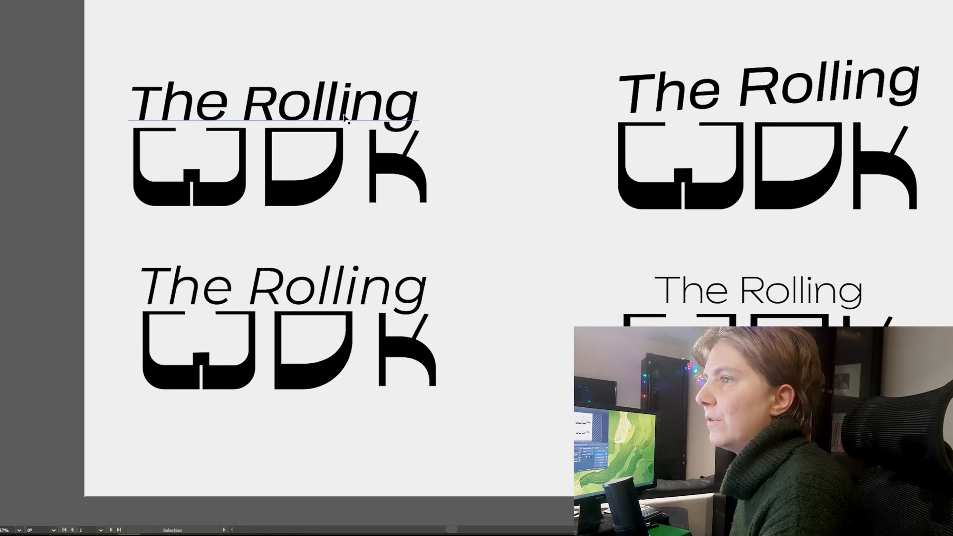
drag(345, 116, 350, 117)
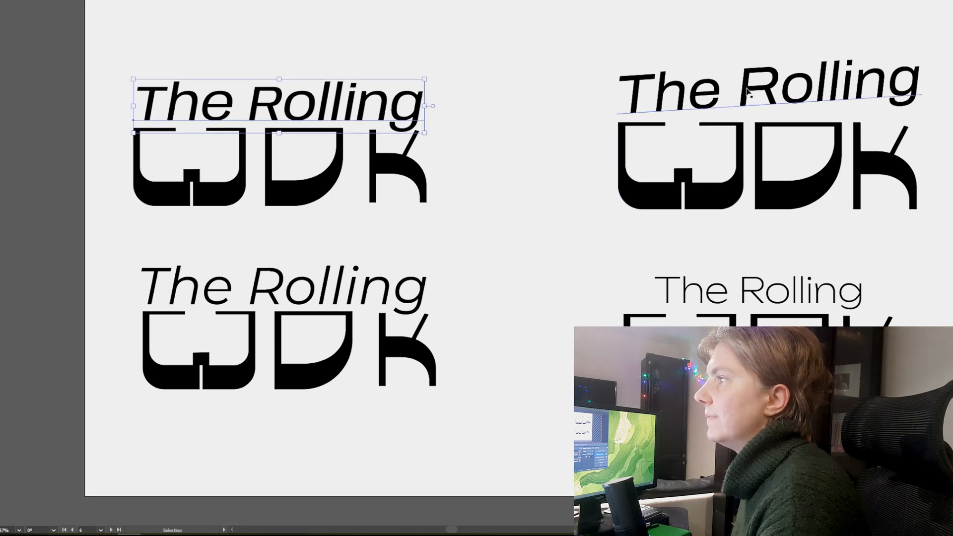
drag(755, 95, 758, 95)
click(578, 201)
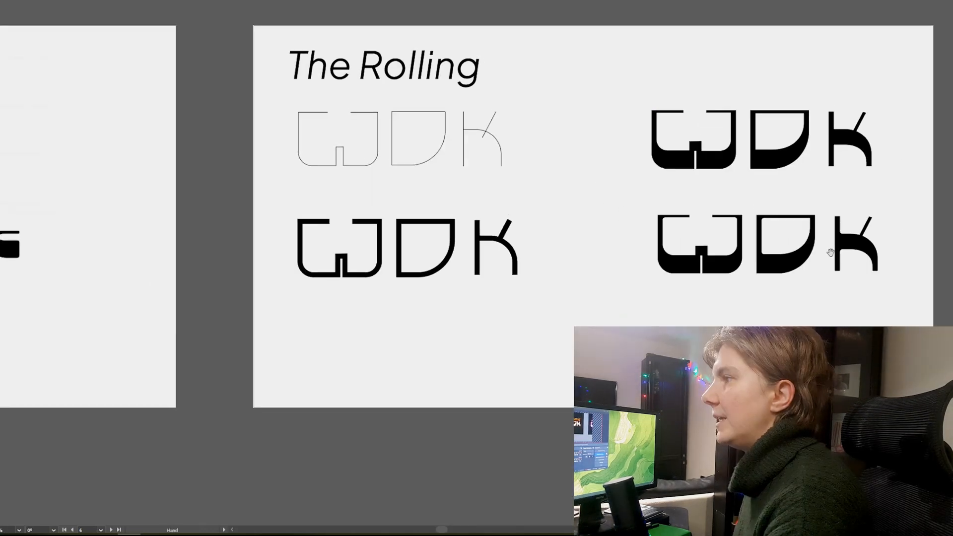
Step: Examine the orange and magenta neon versions of the Rolling Wok logo on the black artboards
drag(832, 251, 109, 215)
drag(596, 172, 262, 198)
drag(768, 131, 752, 120)
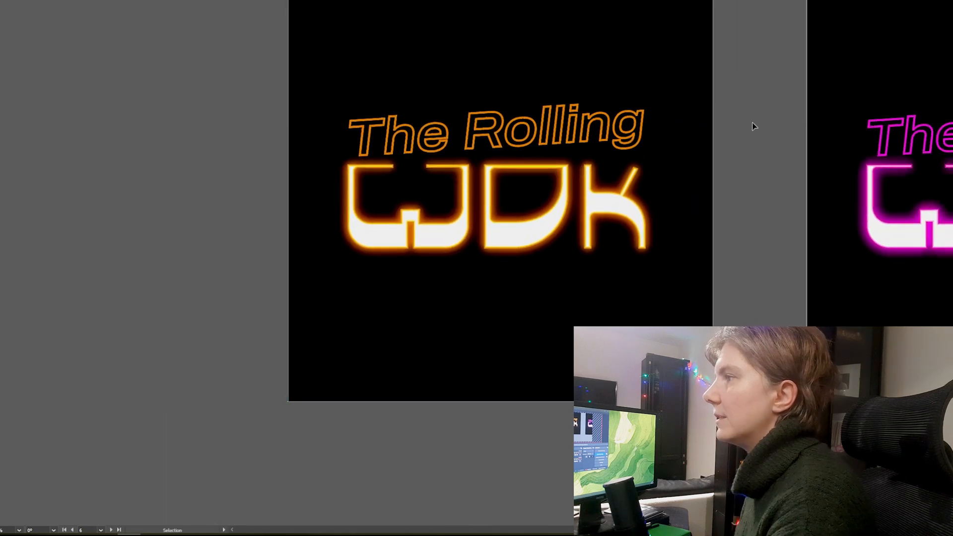
scroll(253, 120, down, 1)
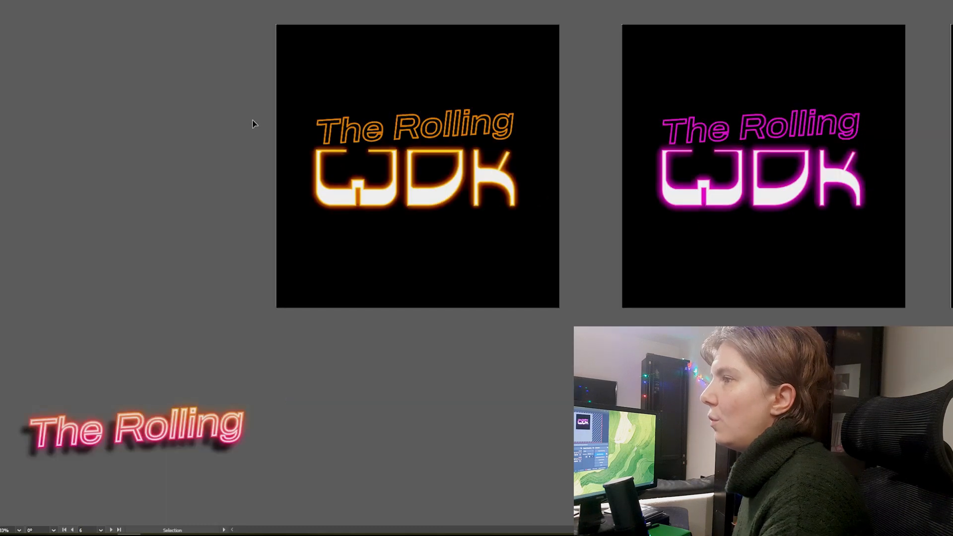